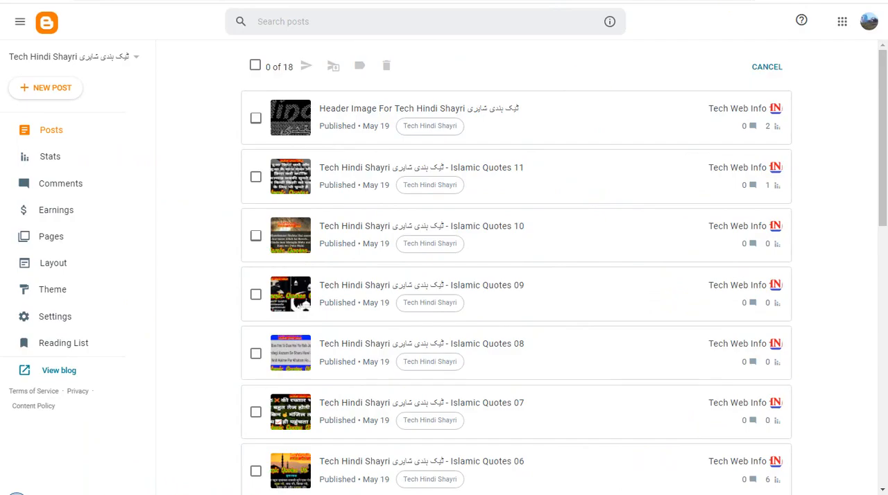
Mark the Islamic Quotes 2023 post in the post list and show its editor in Compose view.
drag(883, 156, 875, 419)
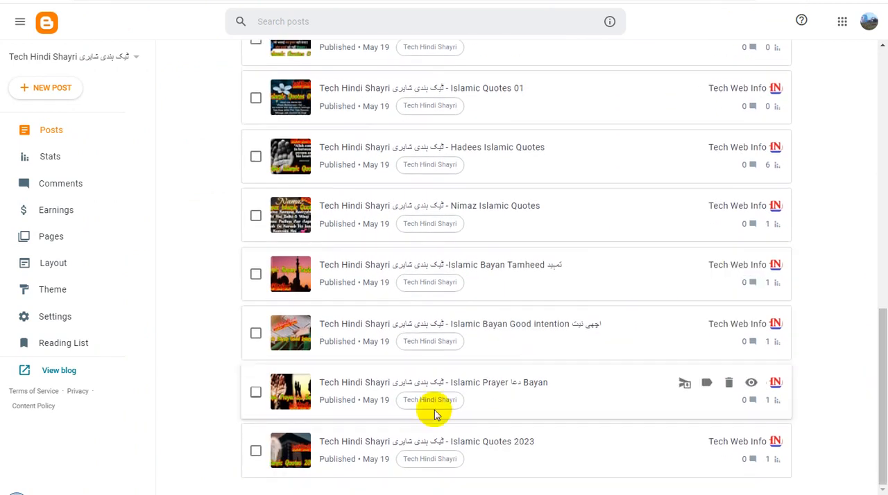
click(256, 453)
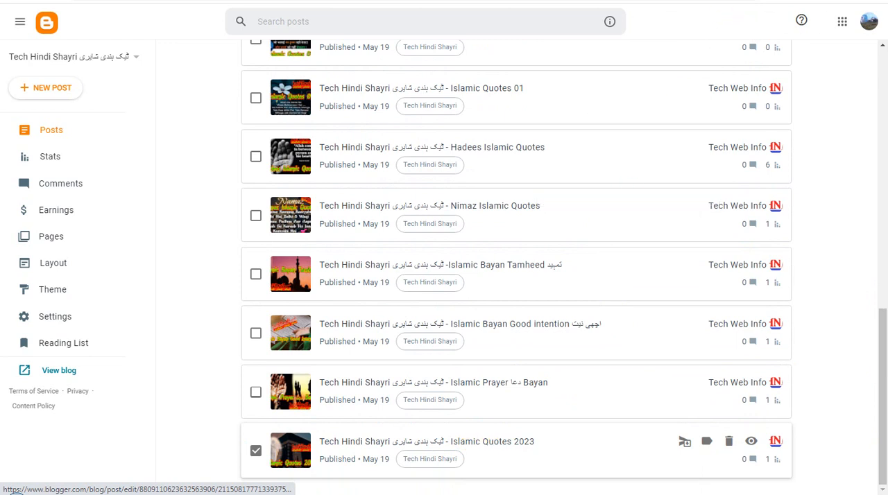
click(700, 1)
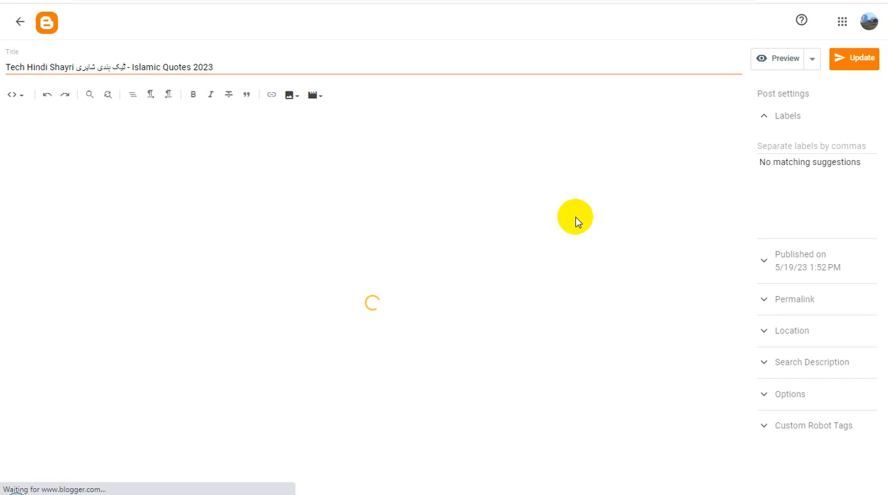
click(22, 97)
click(25, 119)
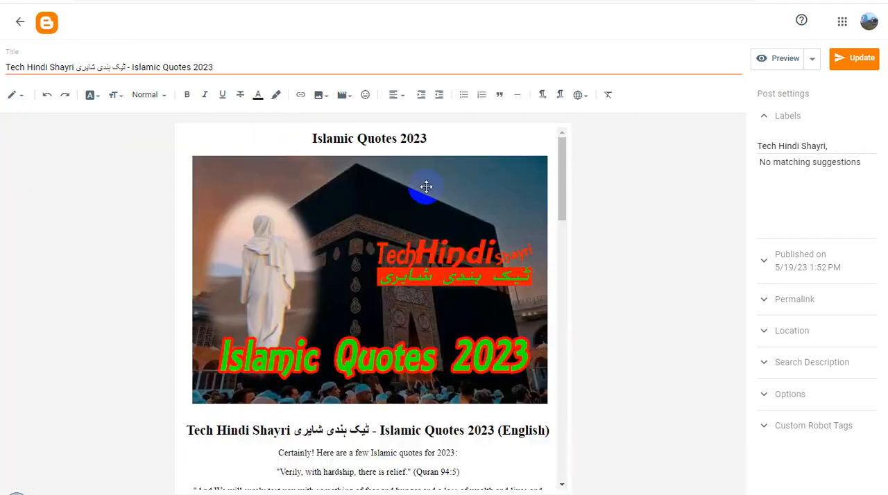
Copy the public link address of the Islamic Quotes 2023 post and return to its editor.
click(621, 2)
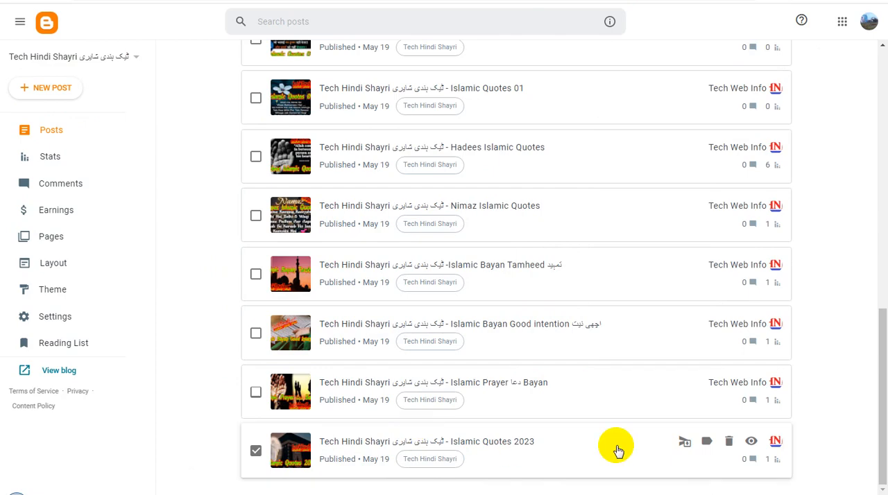
right_click(752, 444)
click(795, 411)
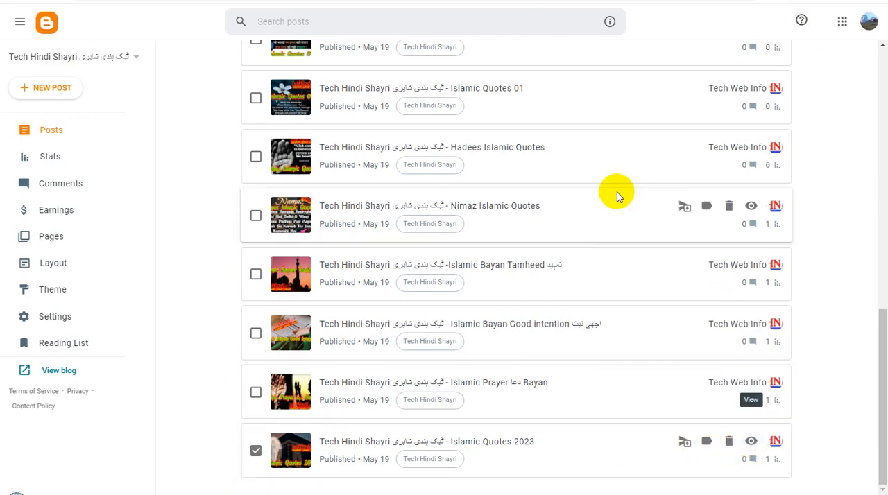
click(427, 442)
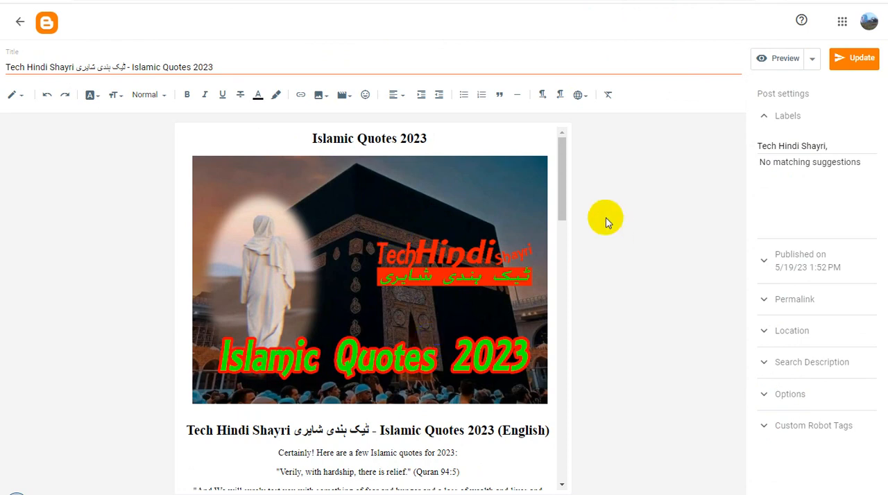
Set the image's alt text and title text to the post title "Tech Hindi Shayri ٹیک ہندی شایری - Islamic Quotes 2023".
drag(561, 168, 581, 208)
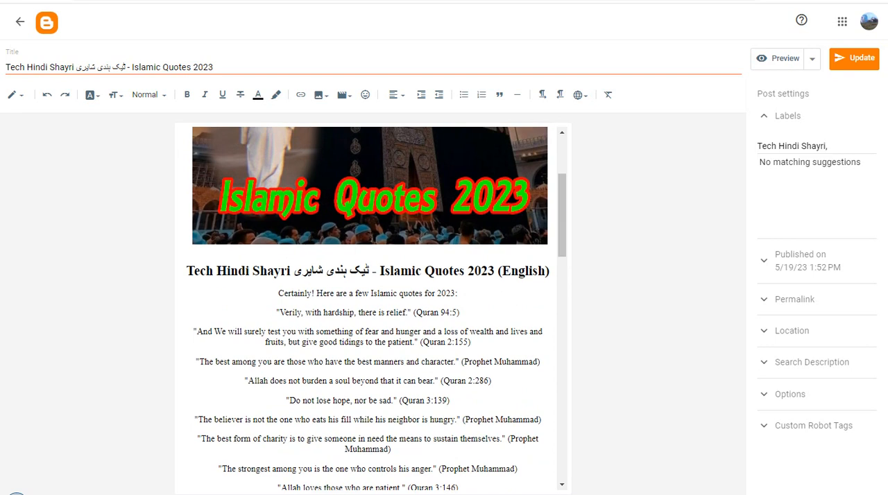
click(365, 186)
click(310, 263)
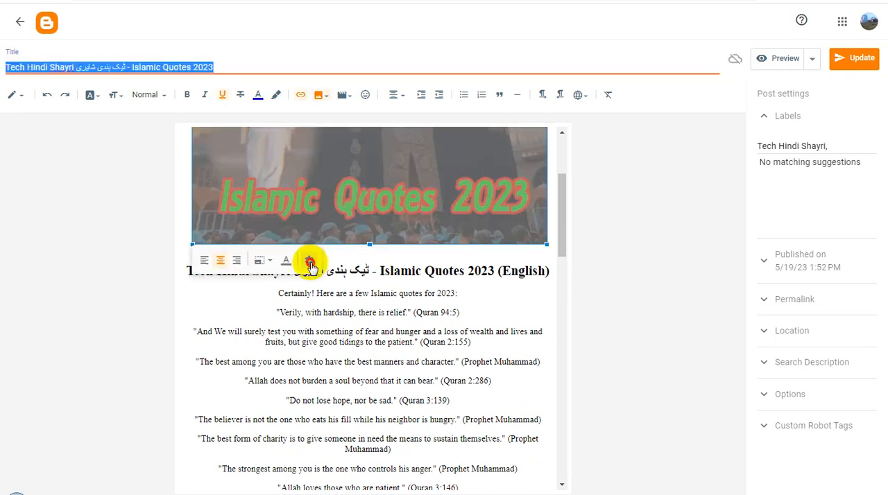
click(430, 186)
key(ctrl+v)
click(417, 218)
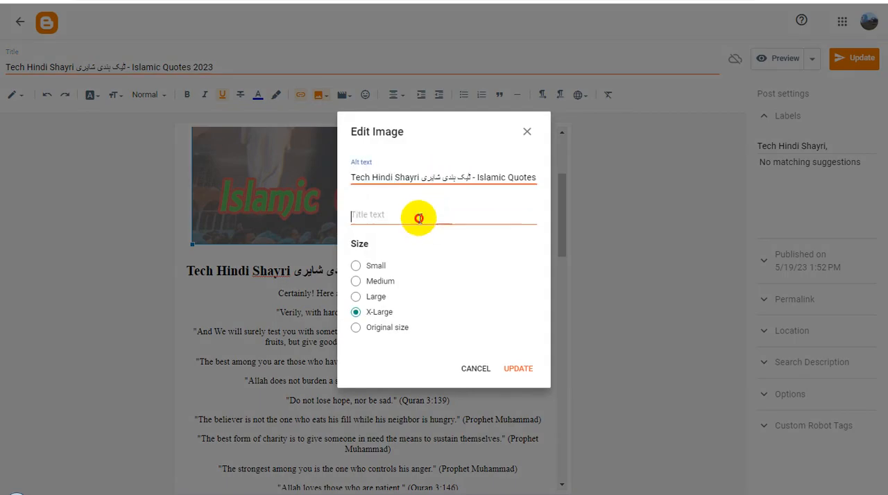
key(ctrl+v)
click(521, 366)
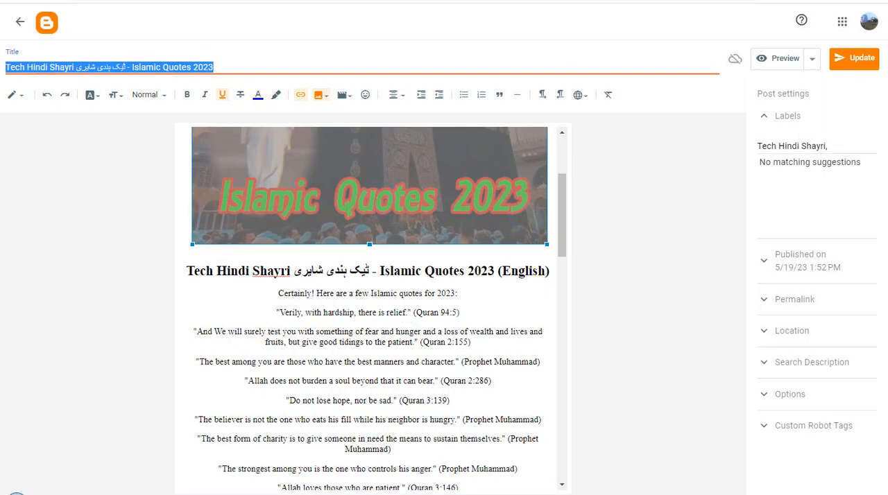
Copy the public link address of the Islamic Quotes 2023 post from the post list.
click(598, 0)
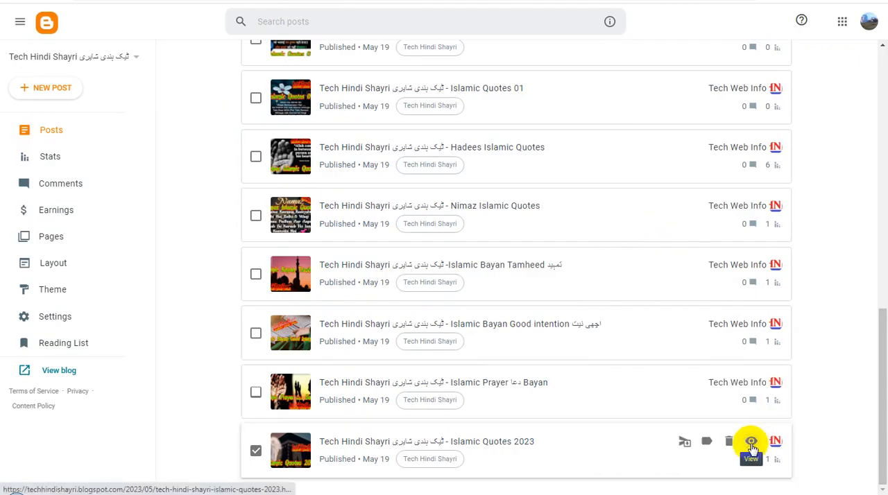
right_click(751, 447)
click(787, 412)
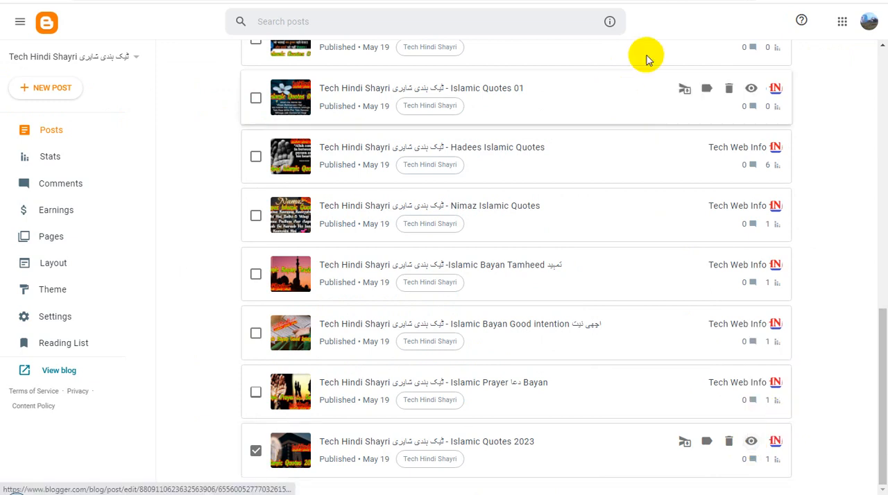
Replace the Islamic Quotes 2023 image's link with the copied post address and make it open in a new window.
click(621, 1)
click(379, 175)
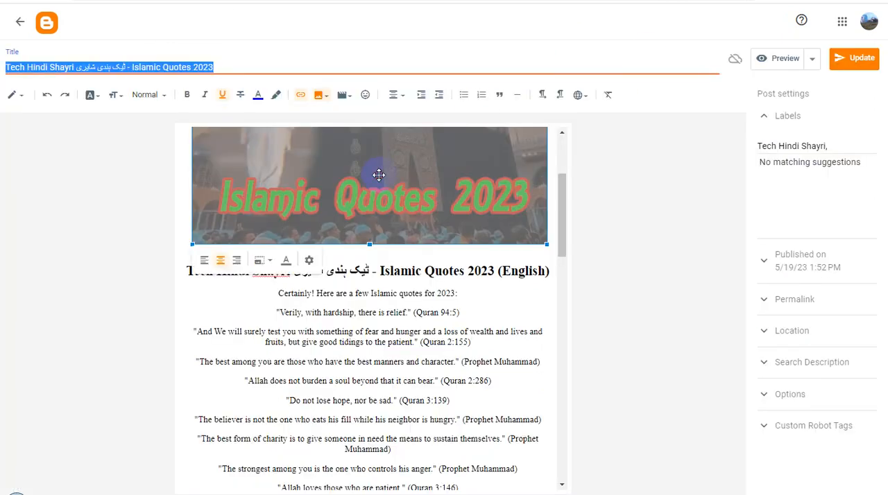
click(300, 102)
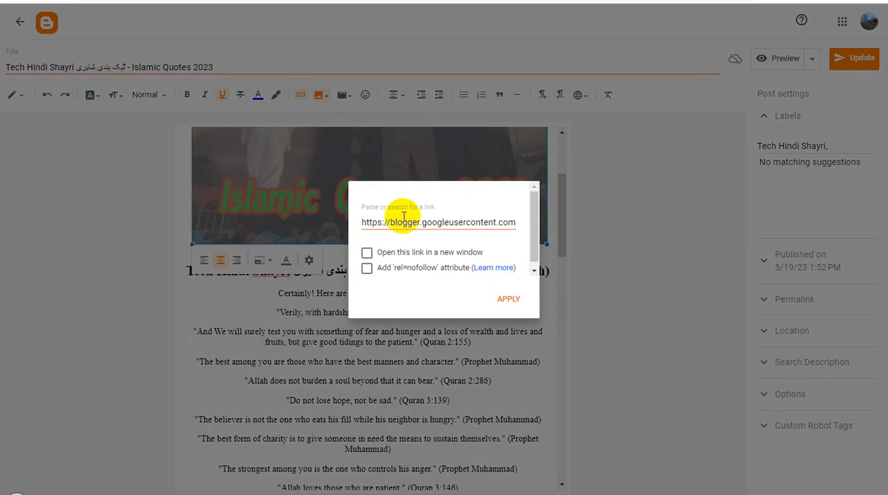
triple_click(407, 222)
key(ctrl+v)
click(367, 253)
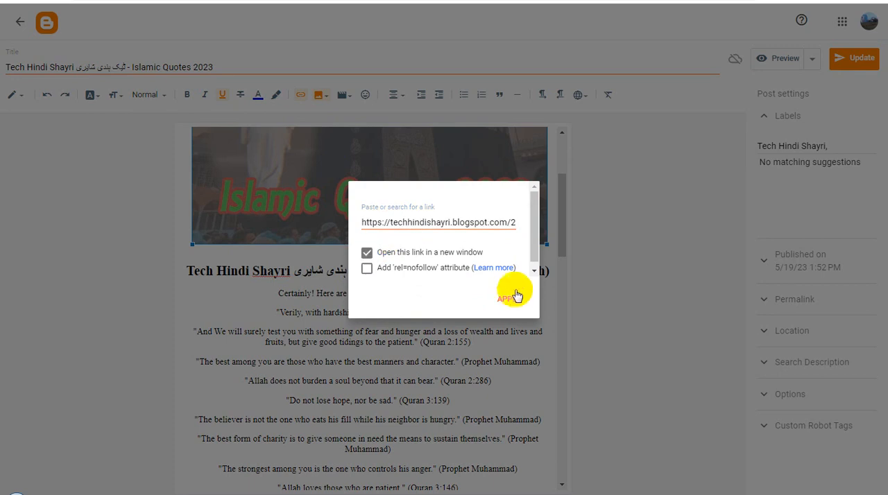
click(514, 303)
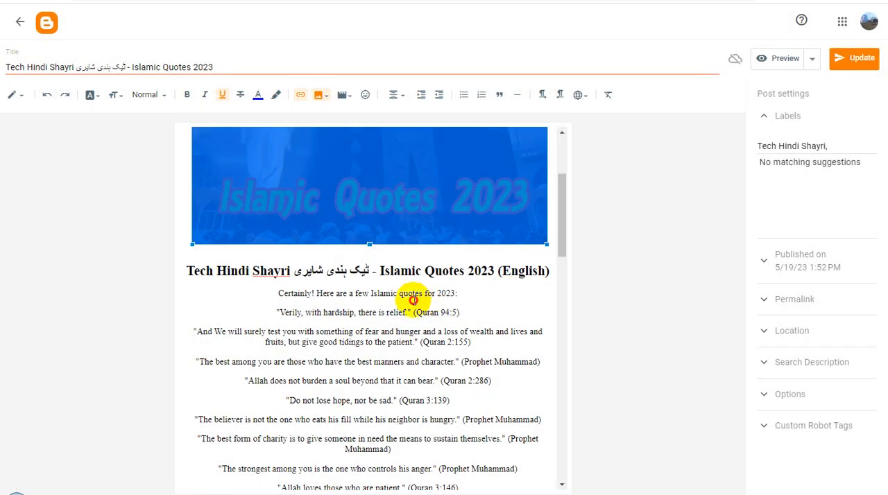
click(413, 311)
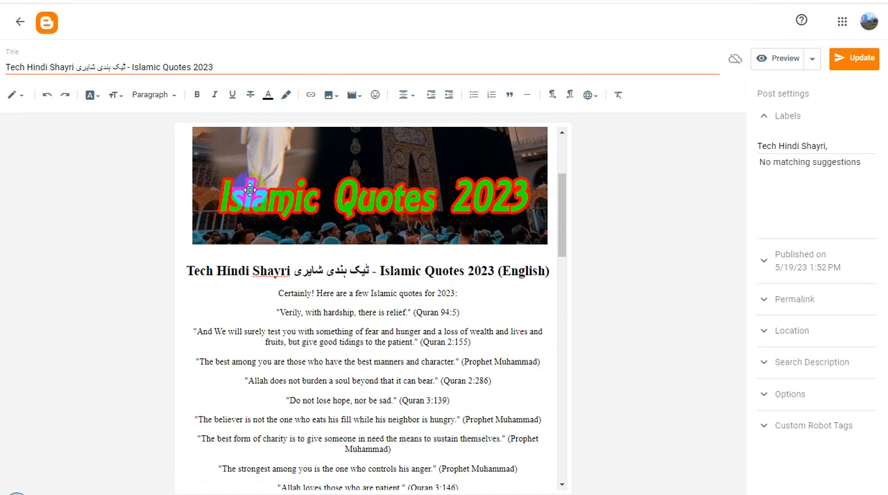
Set the search description to the post title "Tech Hindi Shayri ٹیک ہندی شایری - Islamic Quotes 2023" and update the published post.
triple_click(222, 64)
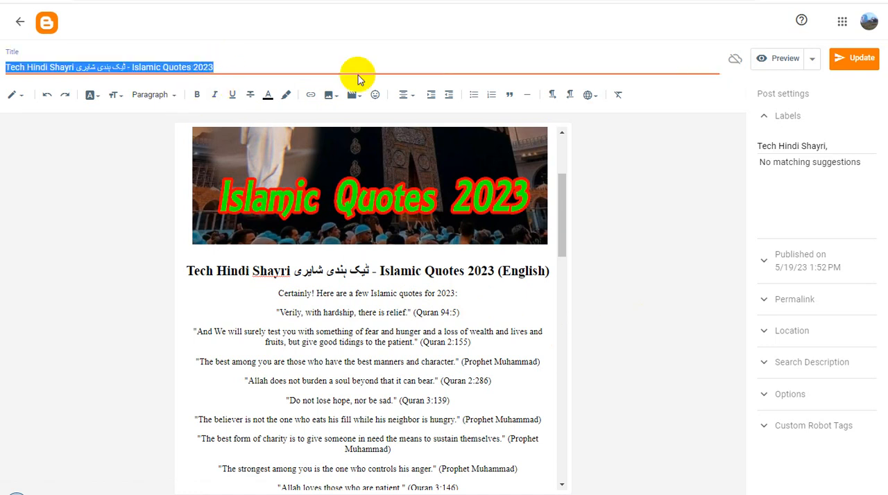
click(823, 362)
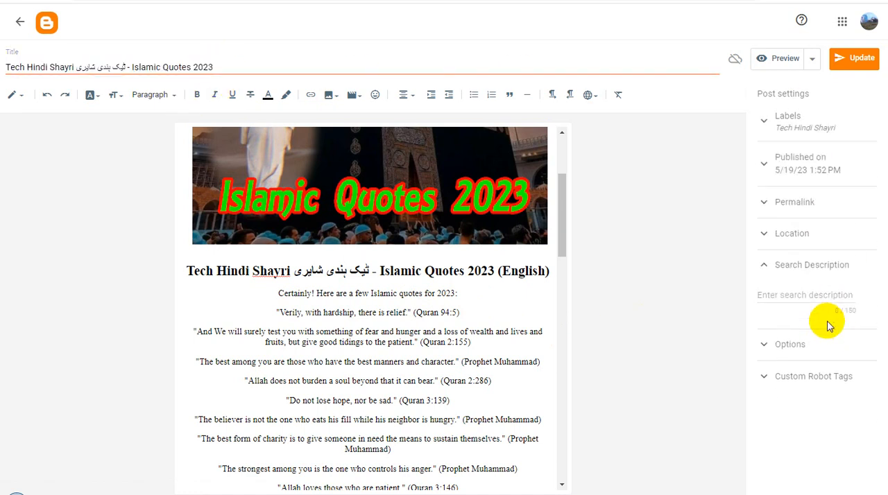
click(807, 297)
key(ctrl+v)
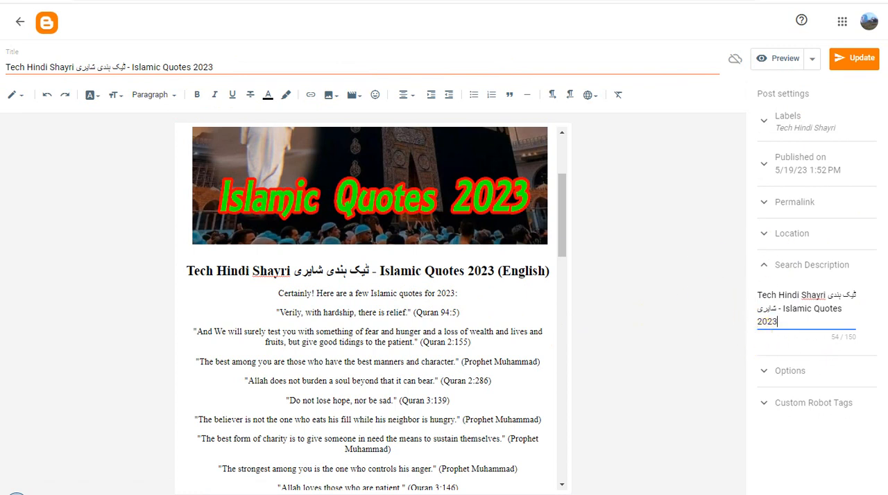
click(791, 265)
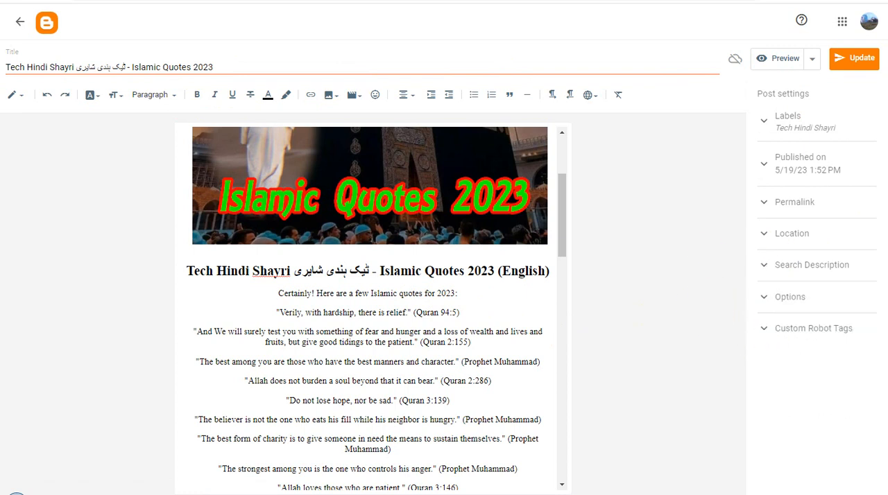
click(855, 61)
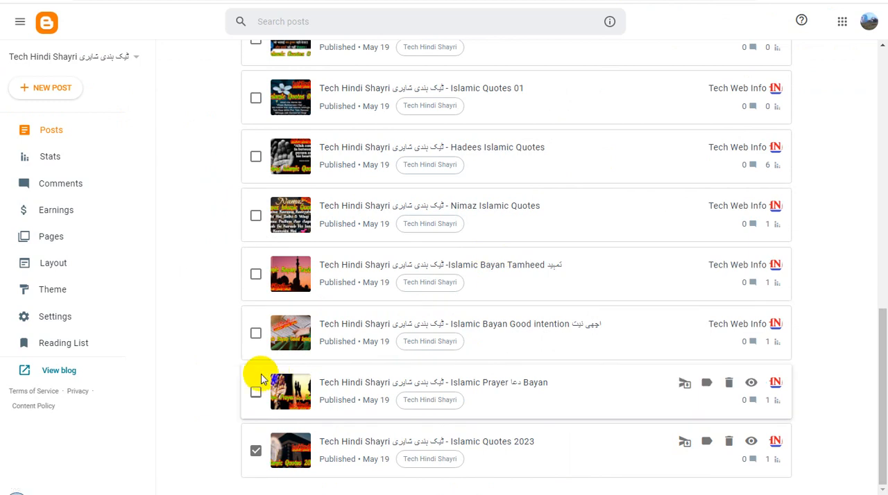
Mark the Islamic Prayer دعا Bayan post in the list and set its image's alt text and title text to the full post title.
click(254, 394)
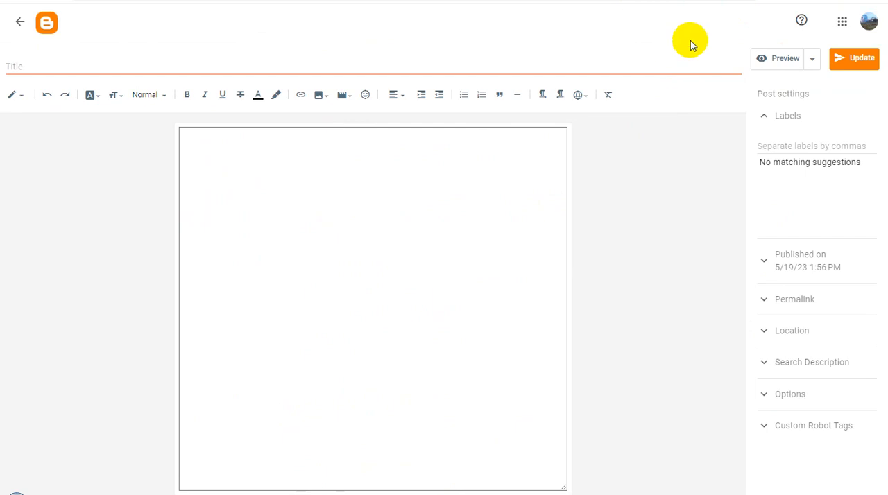
triple_click(256, 65)
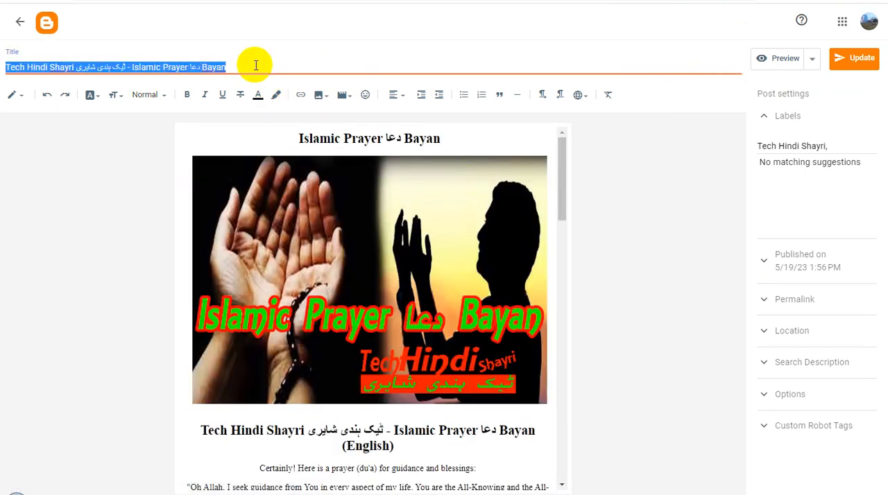
click(335, 231)
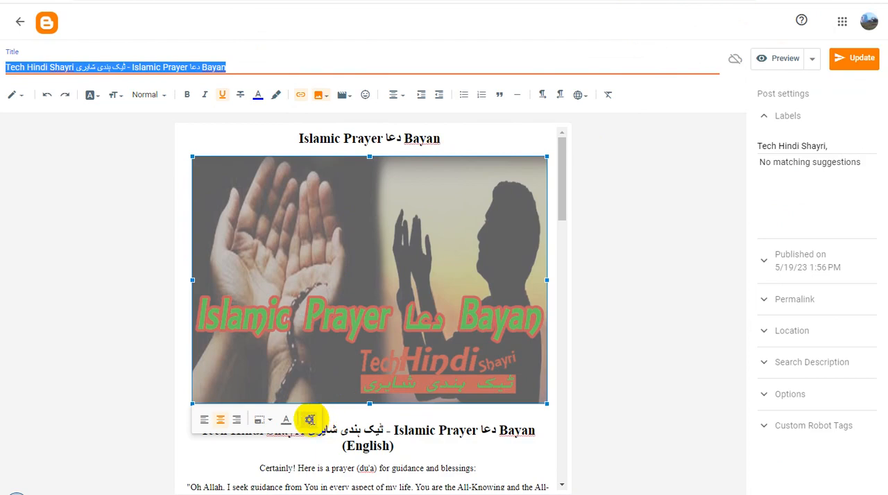
click(310, 420)
click(403, 179)
key(ctrl+v)
click(426, 218)
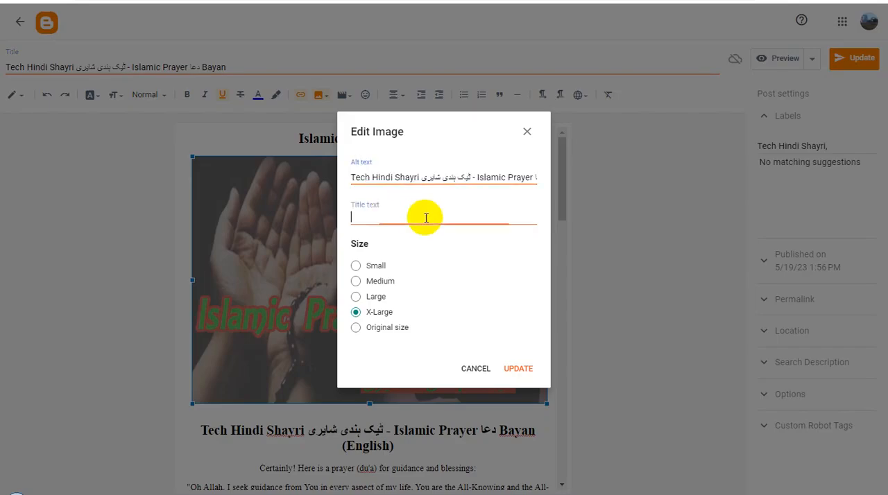
key(ctrl+v)
click(518, 368)
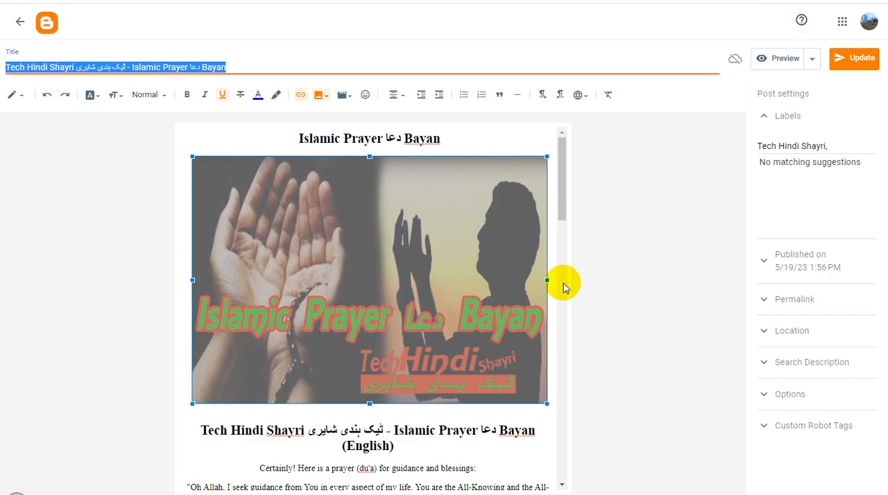
Copy the public link address of the Islamic Prayer دعا Bayan post from the post list.
click(854, 58)
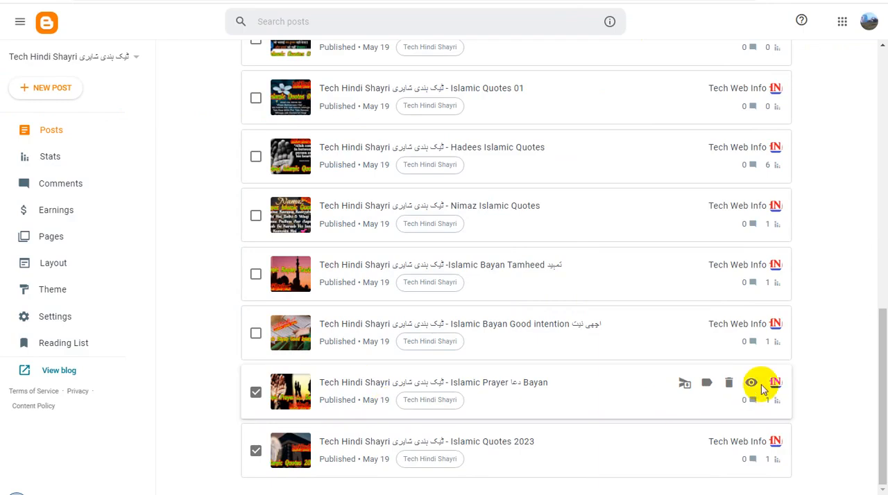
right_click(752, 386)
click(790, 352)
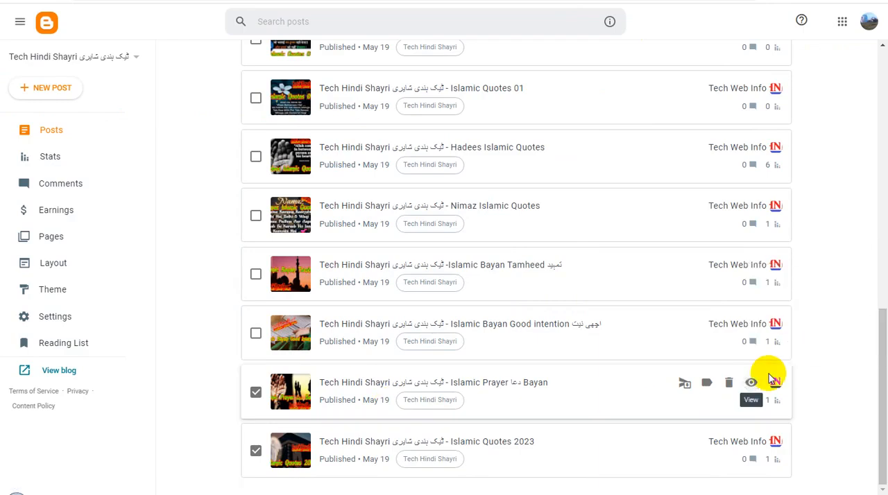
Replace the Islamic Prayer دعا Bayan image's link with the copied post address and make it open in a new window.
click(653, 2)
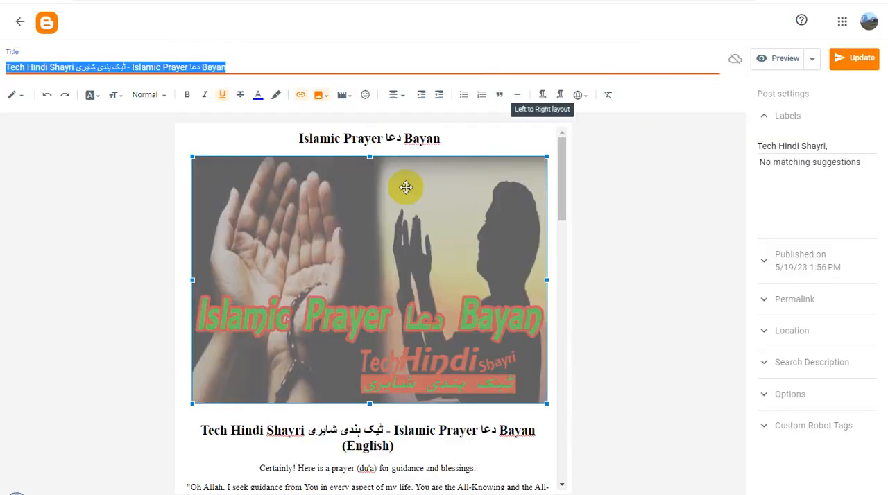
click(302, 99)
triple_click(393, 222)
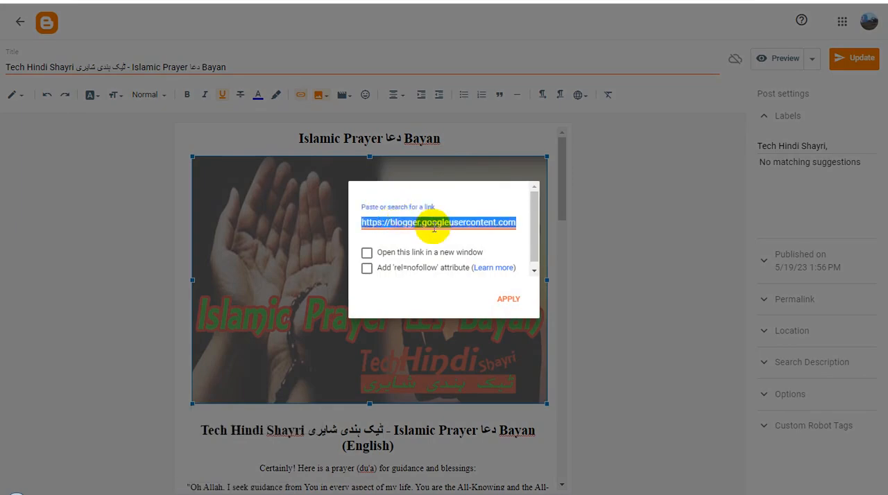
key(ctrl+v)
click(377, 254)
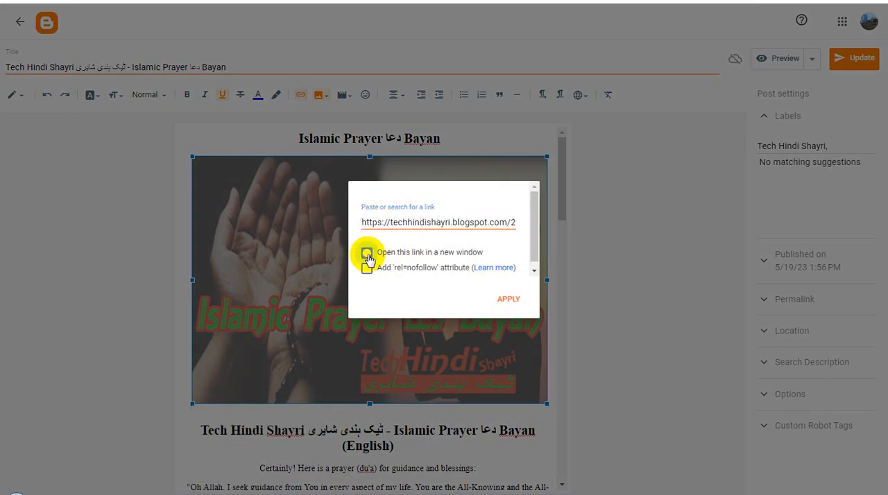
click(510, 299)
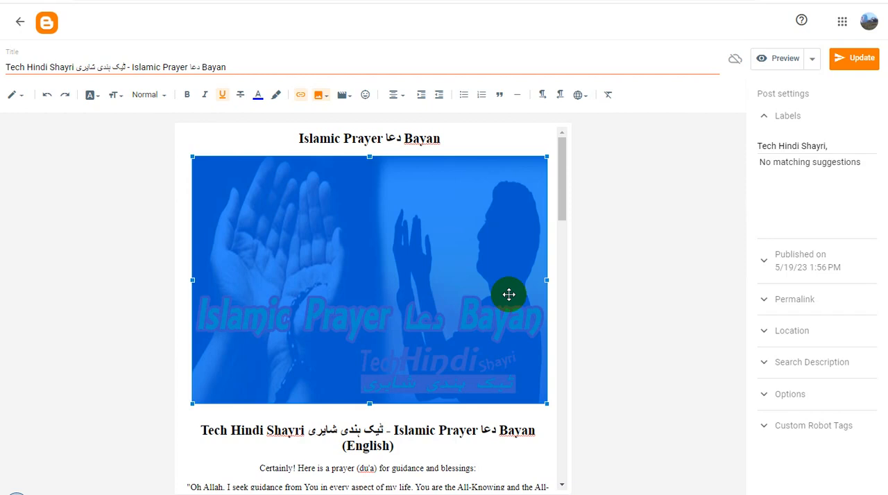
Set the search description to the post title "Tech Hindi Shayri ٹیک ہندی شایری - Islamic Prayer دعا Bayan" and update the published post.
triple_click(204, 67)
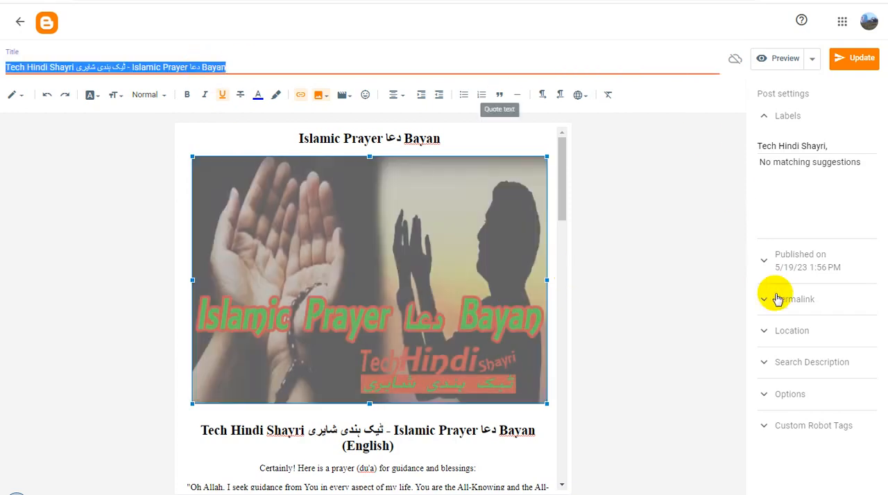
click(817, 362)
key(ctrl+v)
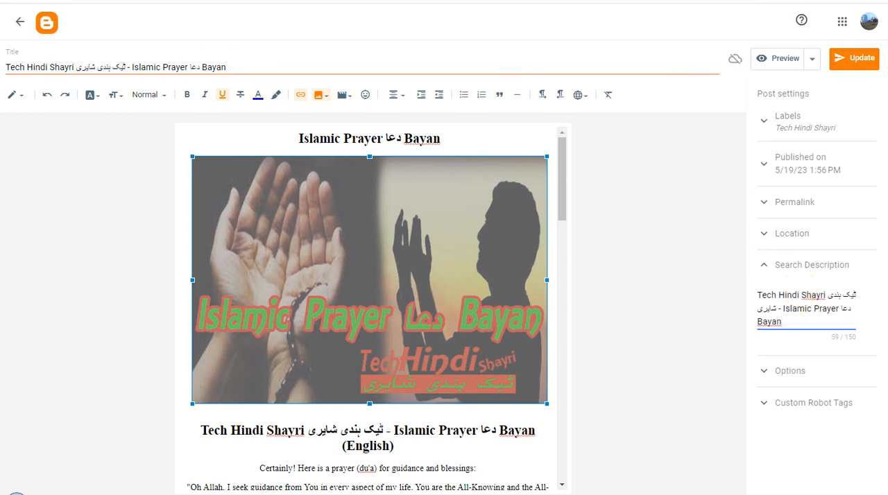
click(853, 60)
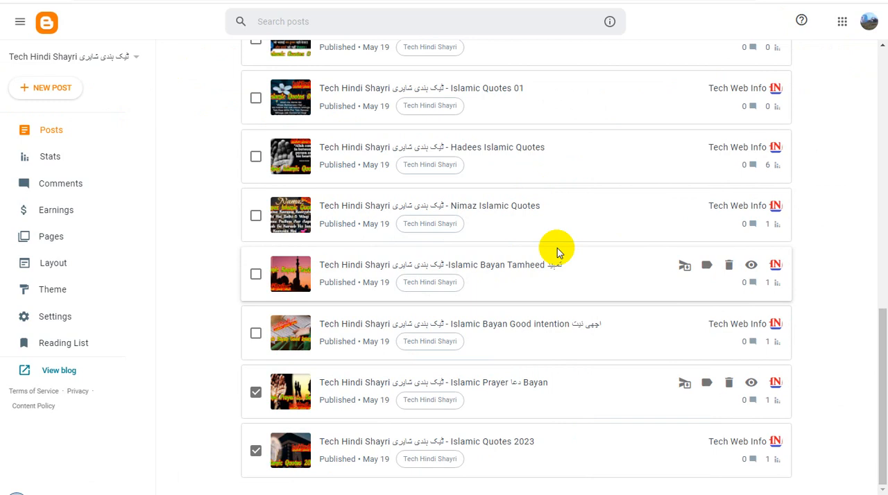
Mark the Islamic Bayan Good intention اچھی نیت post in the list and set its image's alt text and title text to the full post title.
click(256, 335)
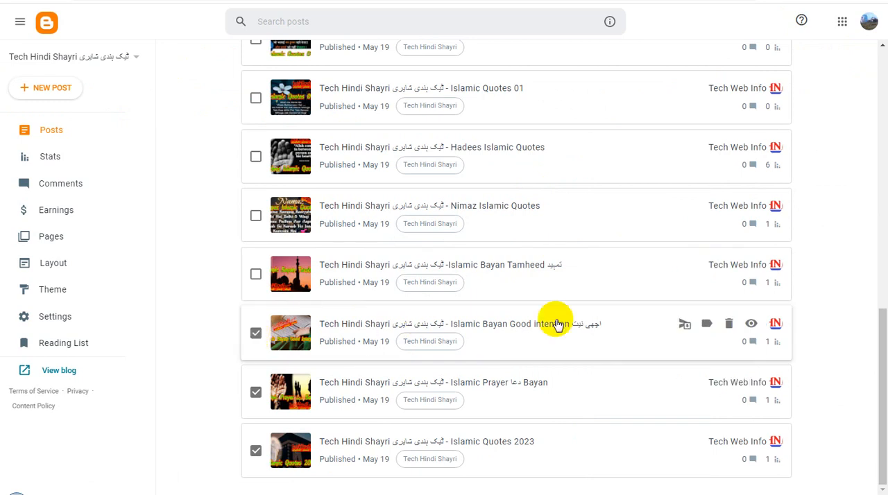
drag(495, 326, 719, 1)
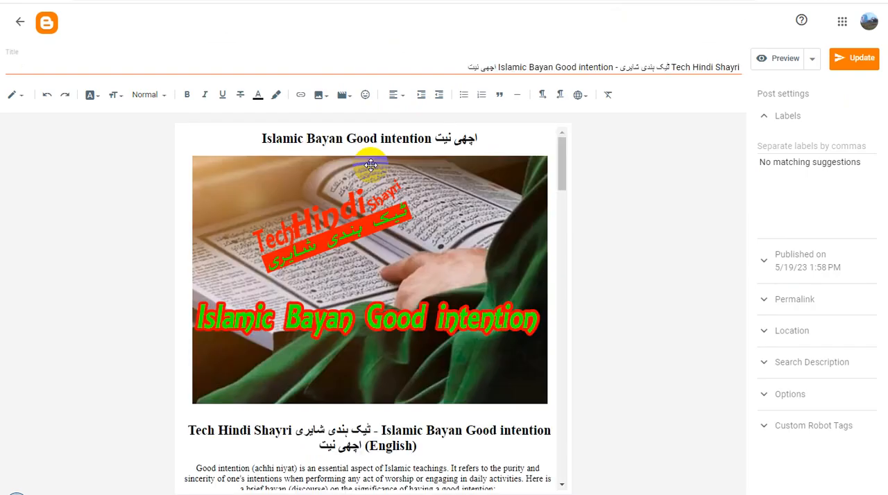
triple_click(545, 66)
click(424, 232)
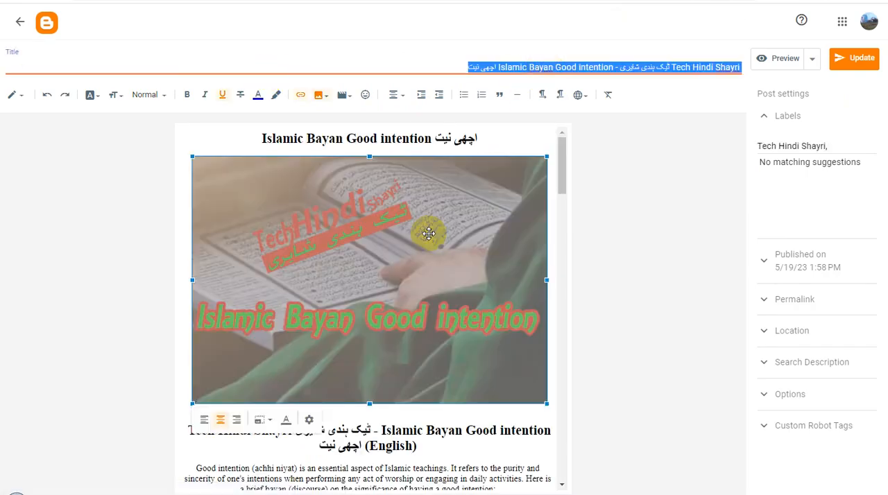
click(309, 423)
click(407, 175)
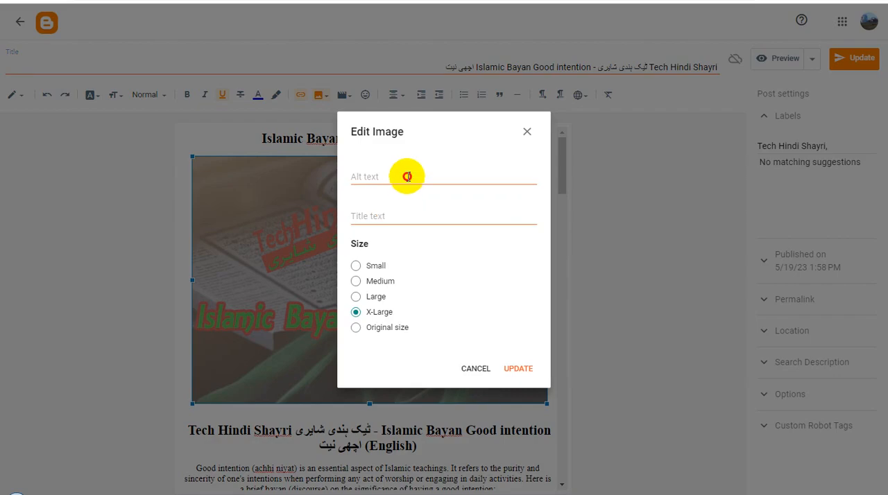
key(ctrl+v)
click(424, 218)
key(ctrl+v)
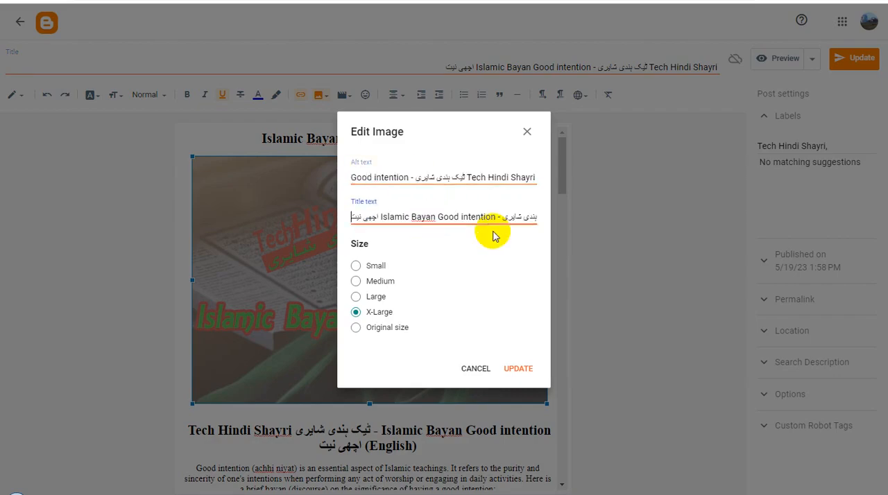
click(522, 365)
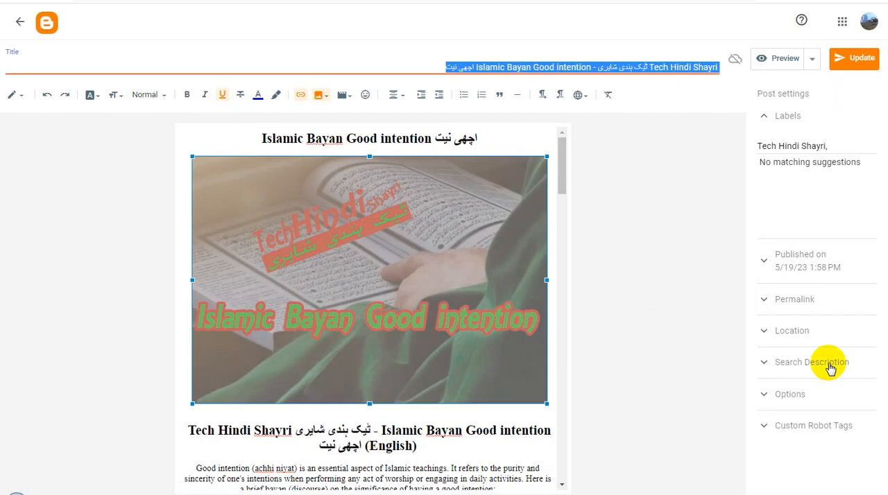
Set the Good intention post's search description to its full title and copy the post's public link address from the post list.
click(829, 362)
key(ctrl+v)
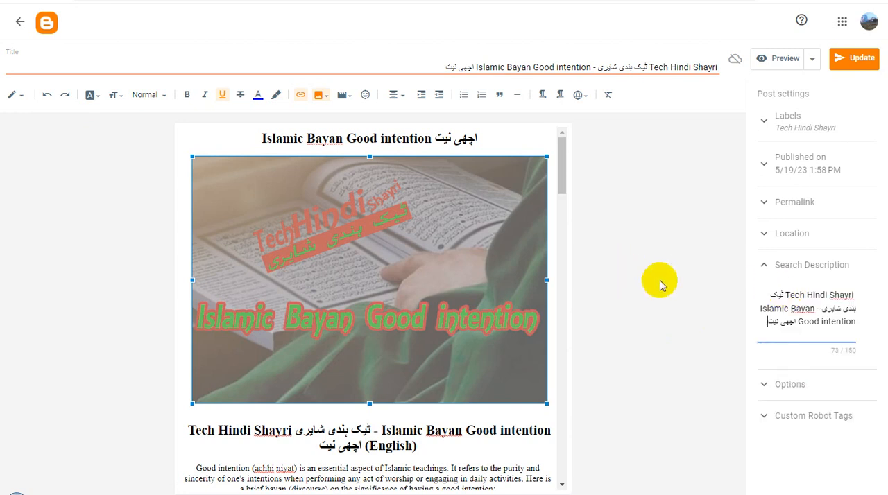
click(555, 1)
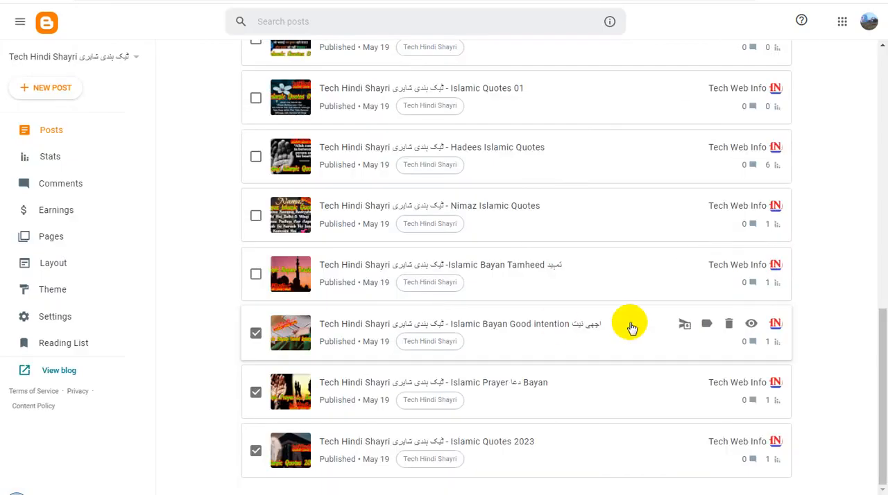
click(752, 324)
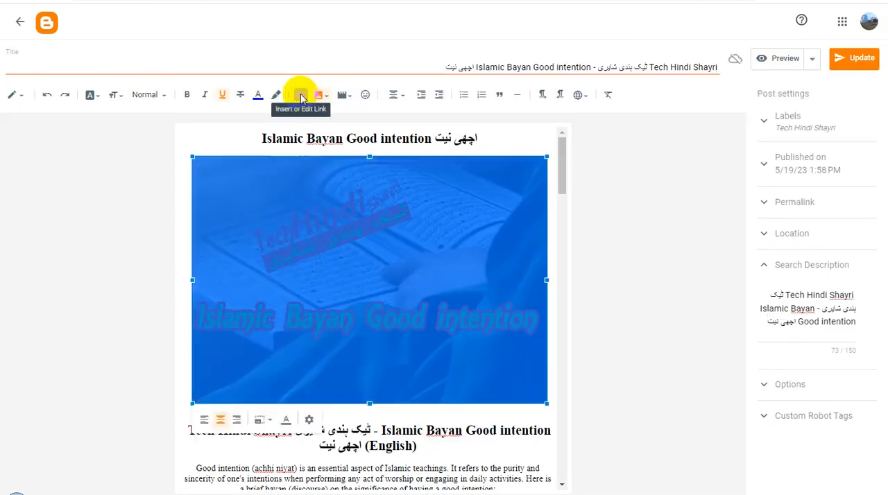
Replace the Good intention image's link with the copied post address and make it open in a new window.
click(300, 95)
triple_click(389, 222)
key(ctrl+v)
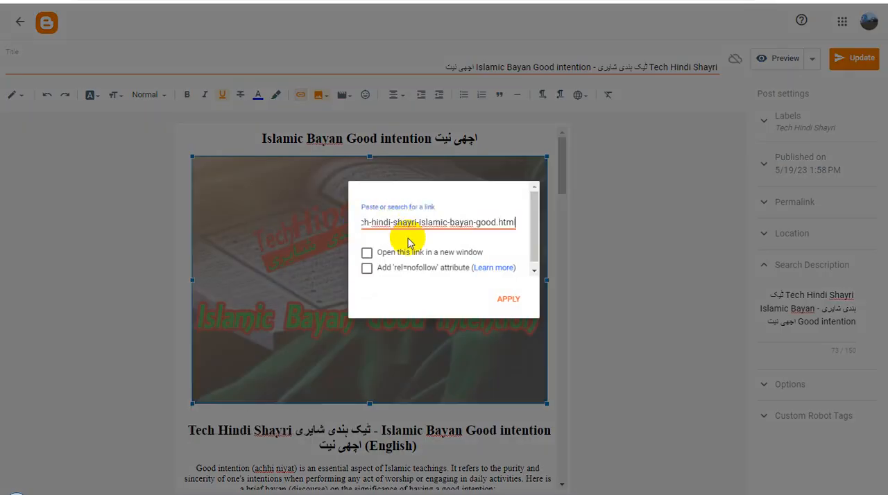
click(367, 252)
click(504, 295)
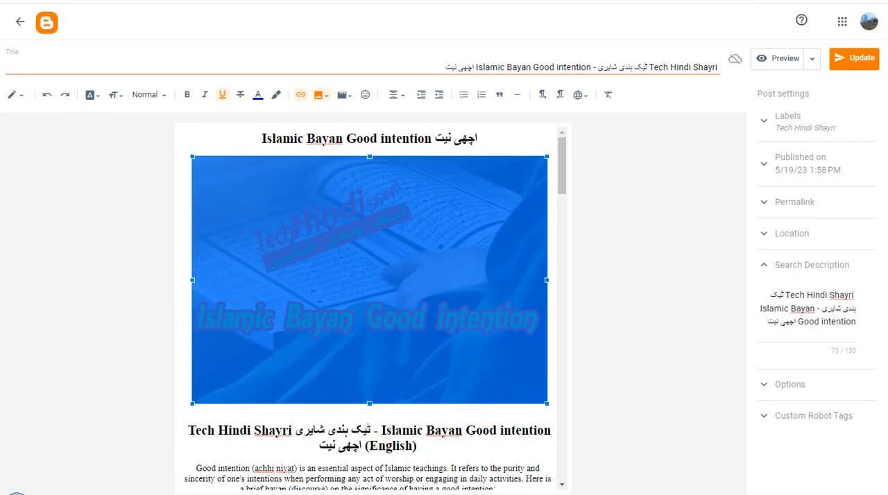
Select the words "Tech Hindi Shayri" in the title and update the published Good intention post.
click(812, 265)
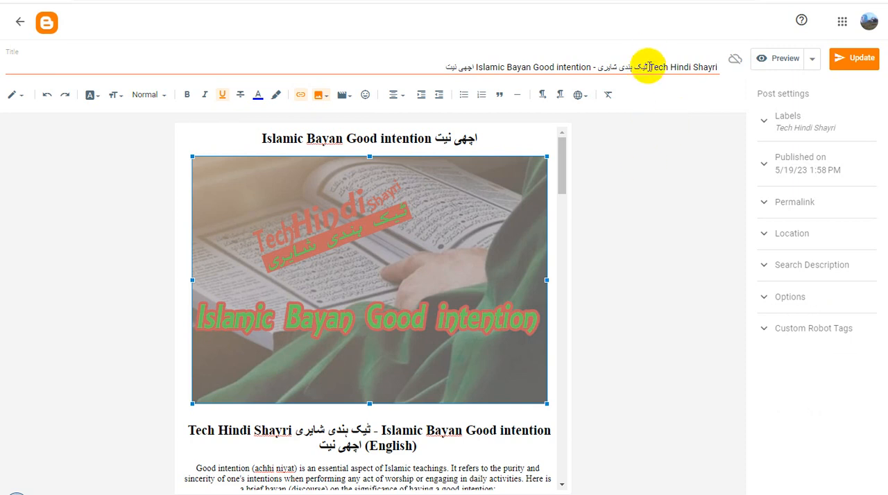
drag(648, 67, 722, 70)
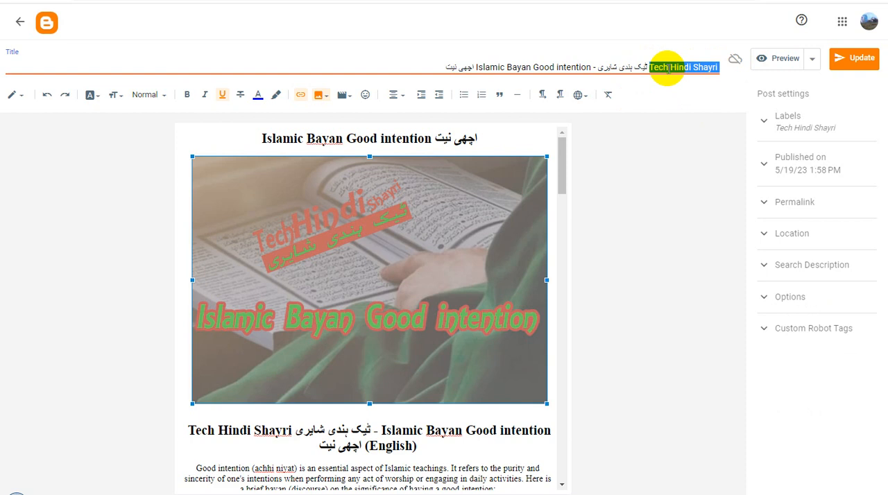
click(855, 60)
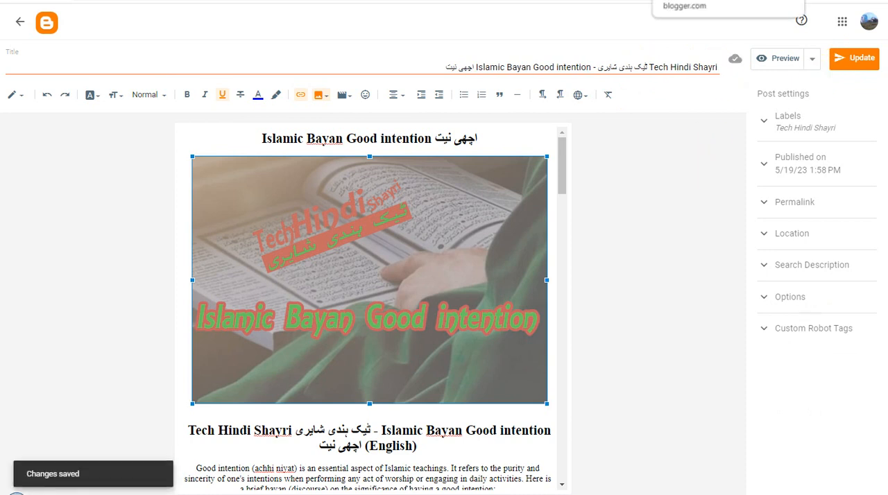
Mark the Islamic Bayan Tamheed تمہید post in the list and set its image's alt text and title text to the full post title.
click(701, 0)
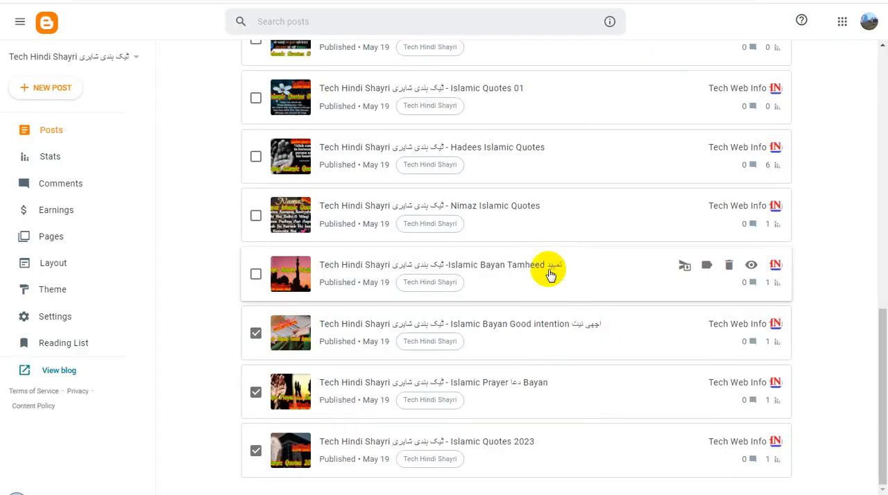
click(255, 273)
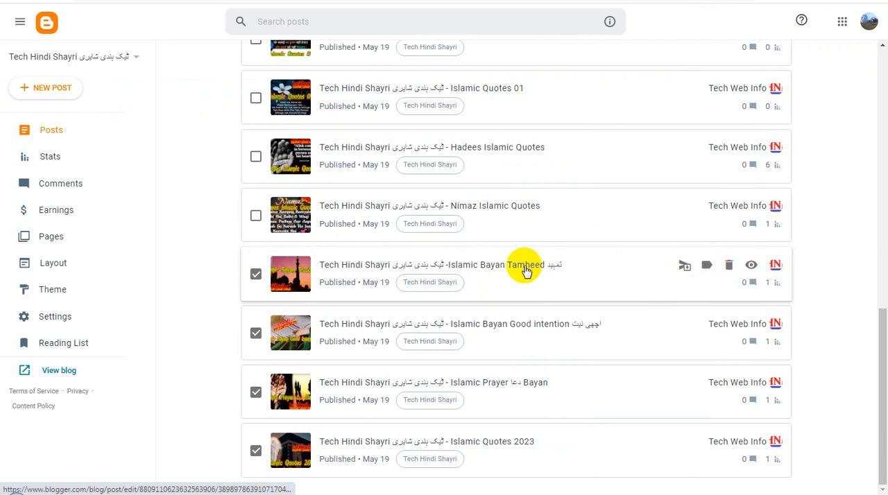
drag(525, 272, 719, 10)
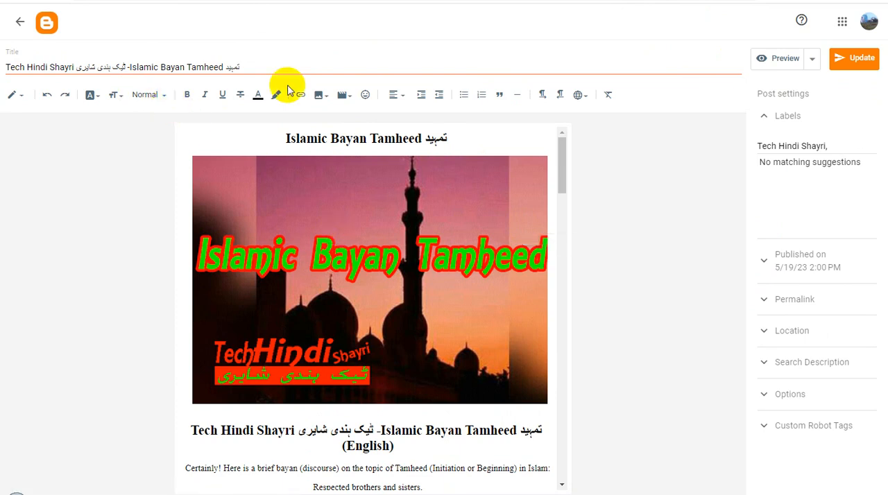
triple_click(200, 67)
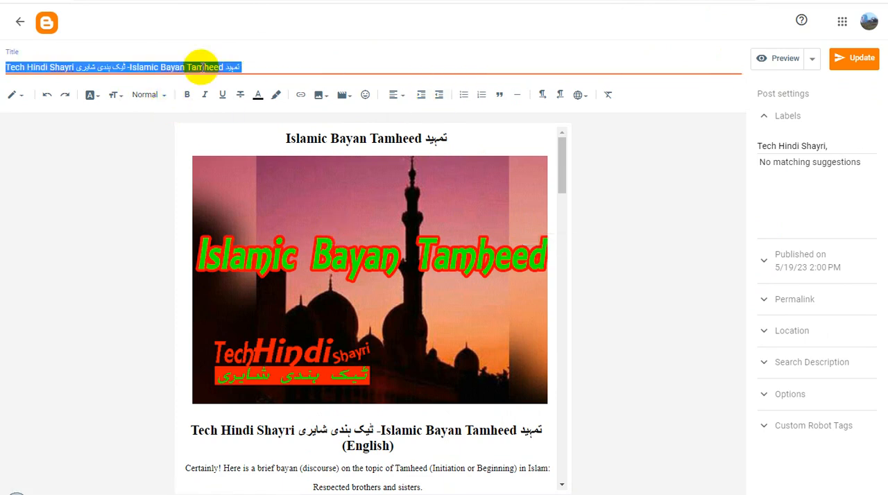
click(317, 224)
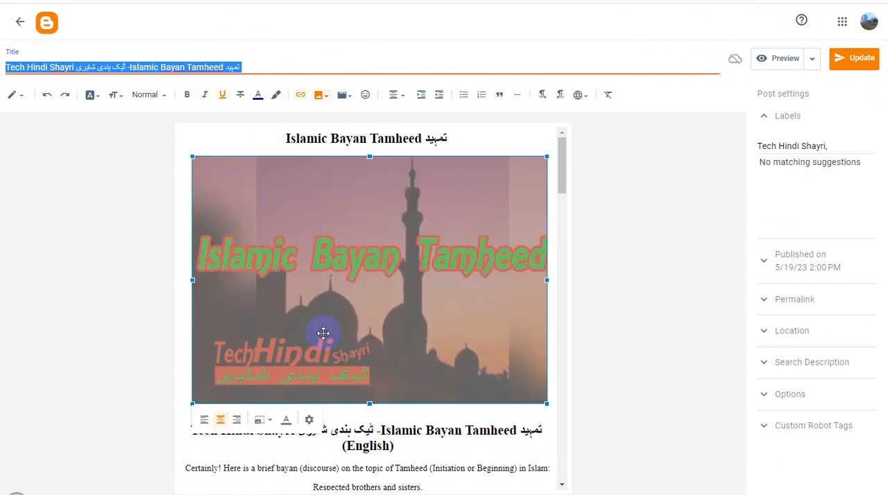
click(311, 420)
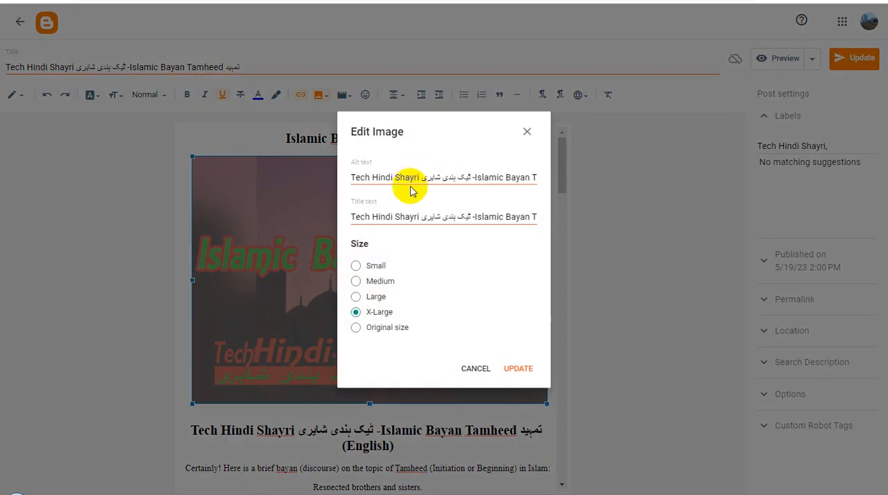
triple_click(470, 178)
text(Tech Hindi Shayri ٹیک ہندی شایری -Islamic Bayan Tamheed تمہید)
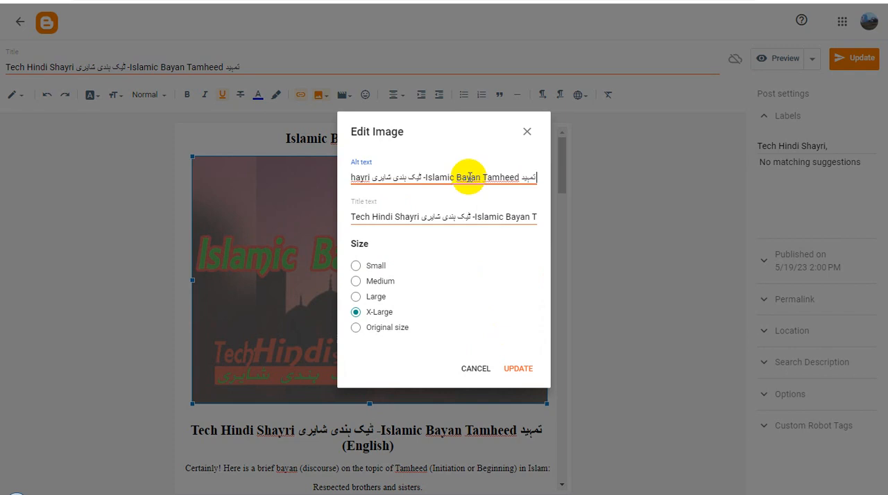
triple_click(454, 215)
text(Tech Hindi Shayri ٹیک ہندی شایری -Islamic Bayan Tamheed تمہید)
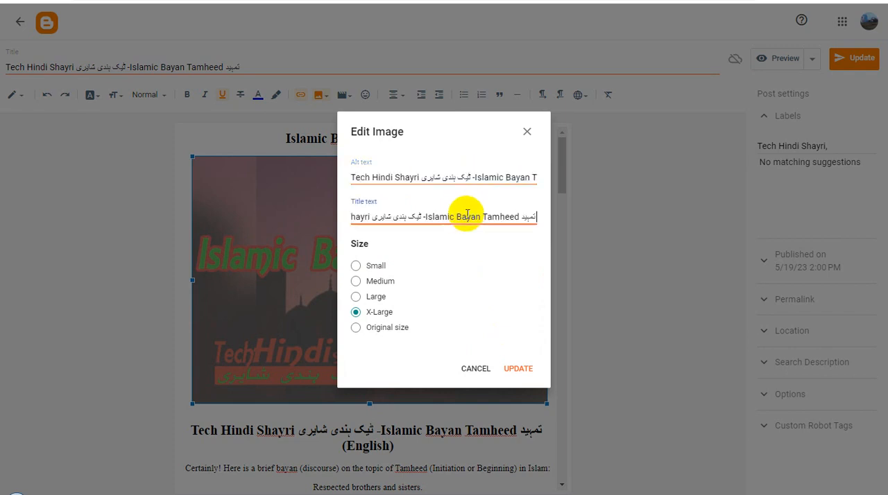
click(518, 369)
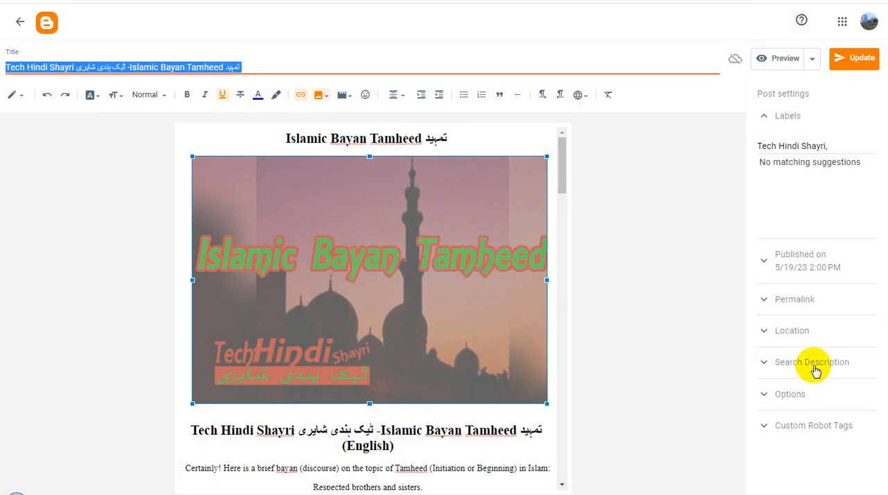
Set the Tamheed post's search description to its full title and copy the post's public link address from the post list.
click(817, 363)
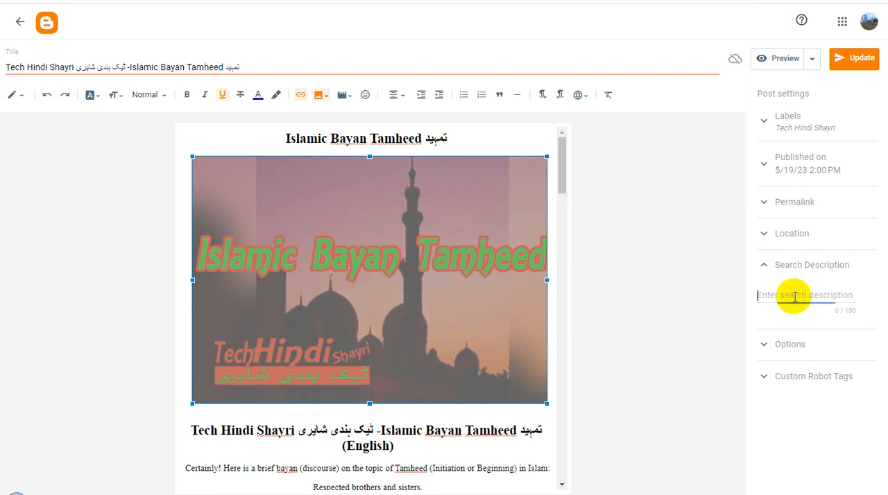
text(Tech Hindi Shayri ٹیک ہندی شایری -Islamic Bayan Tamheed تمہید)
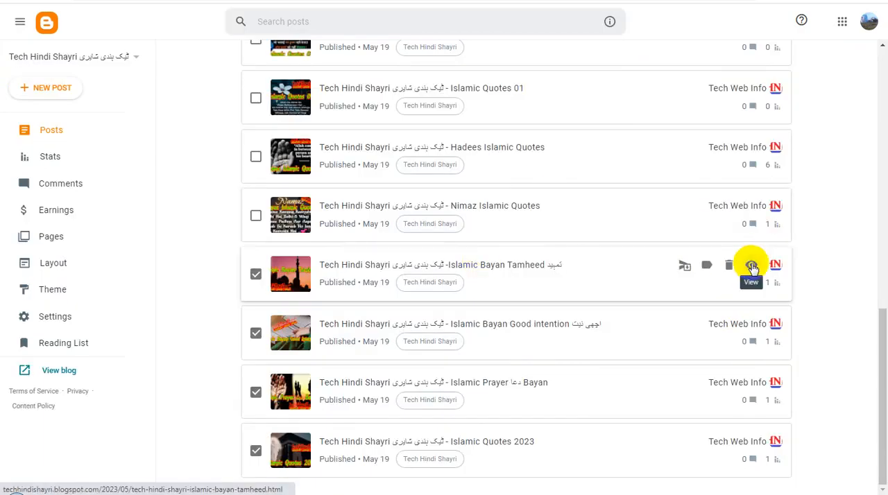
right_click(751, 268)
click(763, 352)
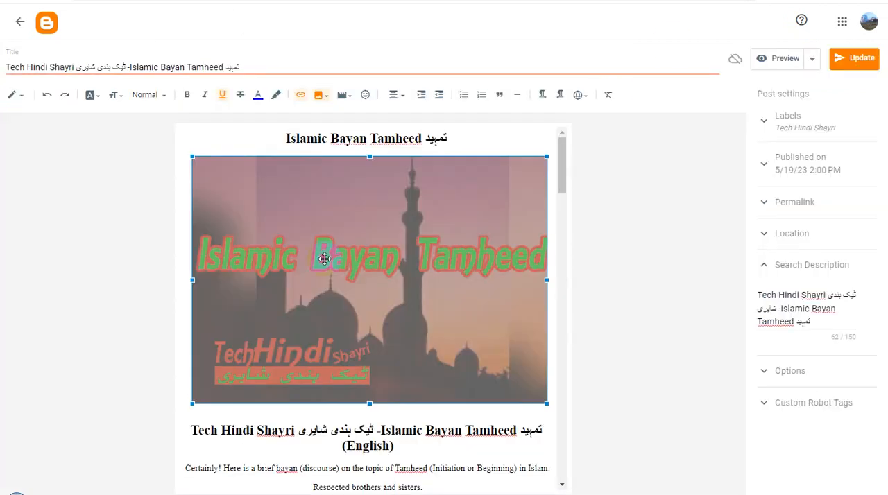
Replace the Tamheed image's link with the copied post address and make it open in a new window.
click(299, 95)
click(414, 220)
key(ctrl+a)
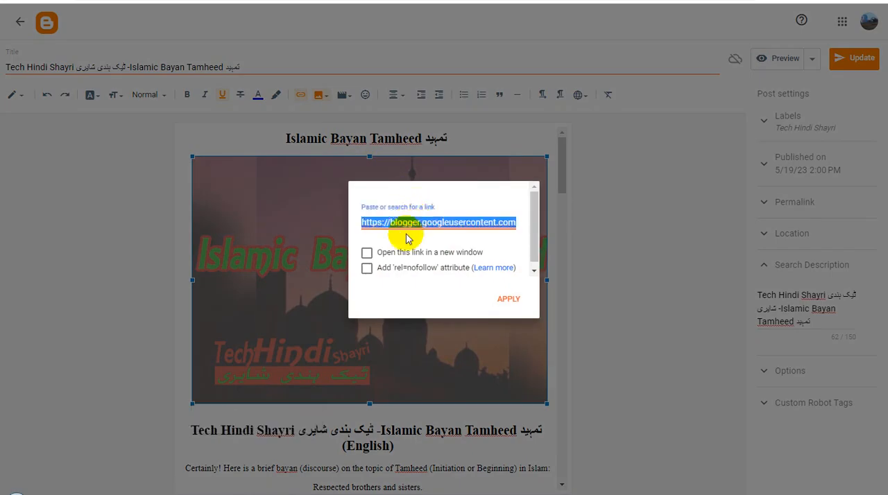
key(ctrl+v)
click(367, 253)
click(511, 300)
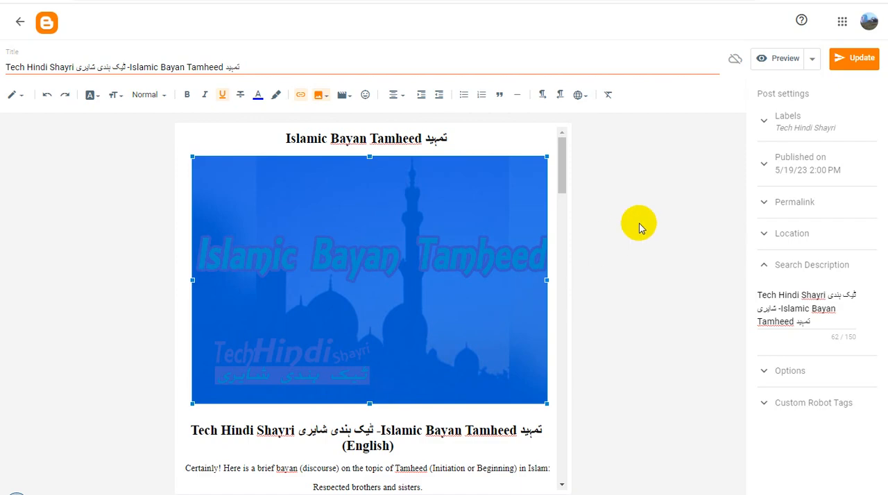
Update the published Tamheed post and select the words "Tech Hindi Shayri" in its title.
click(854, 59)
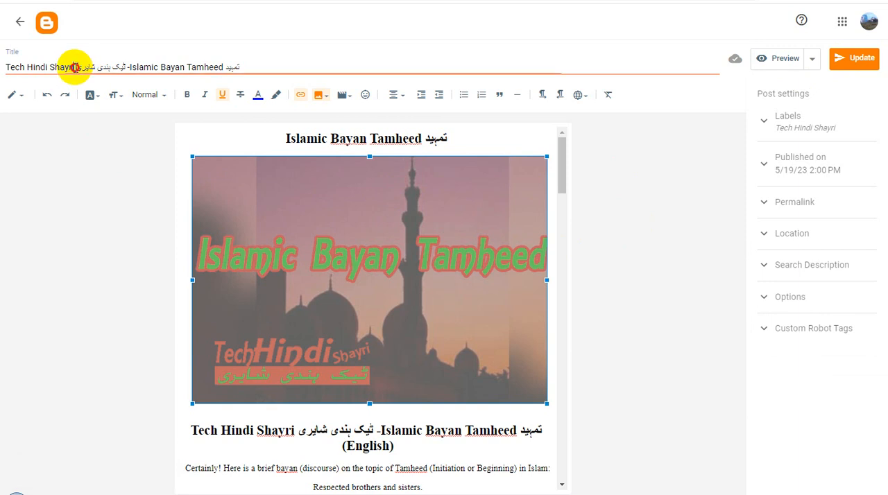
drag(77, 66, 6, 69)
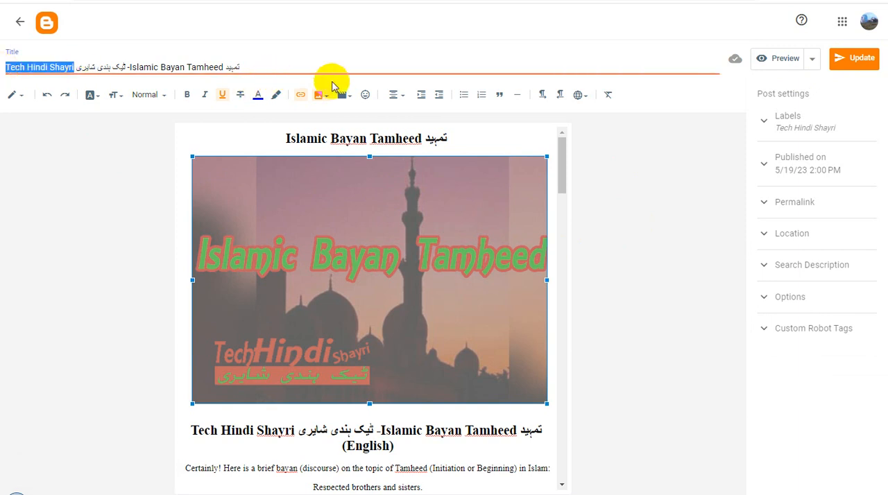